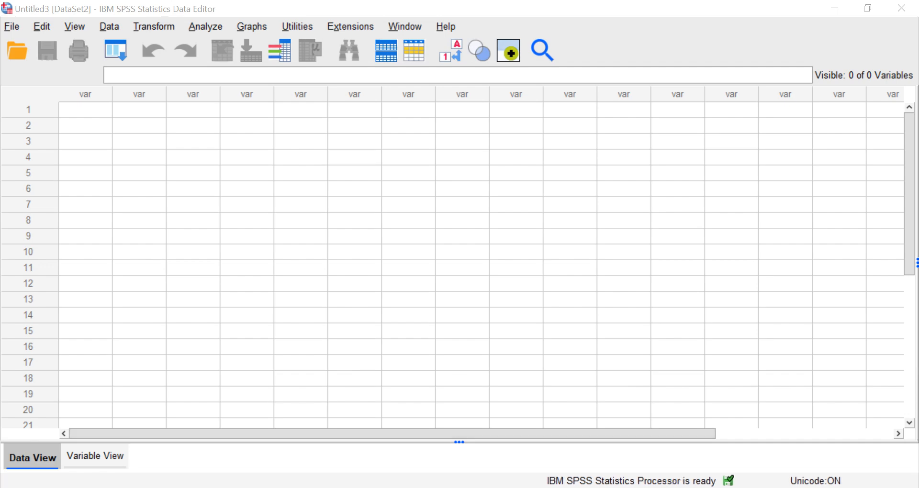
Step: Switch to the Excel workbook and move the online class scores from B2:B11 beneath the practical class scores, starting at A12
key("alt+Tab")
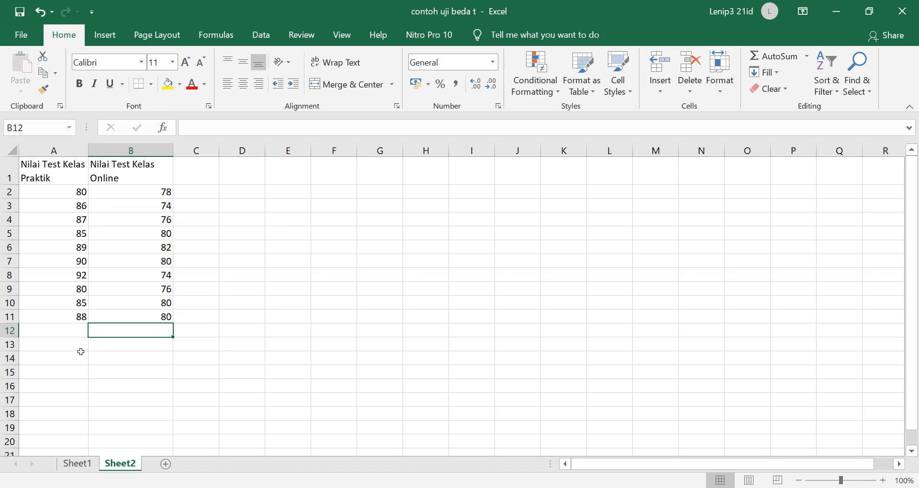
left_click(214, 206)
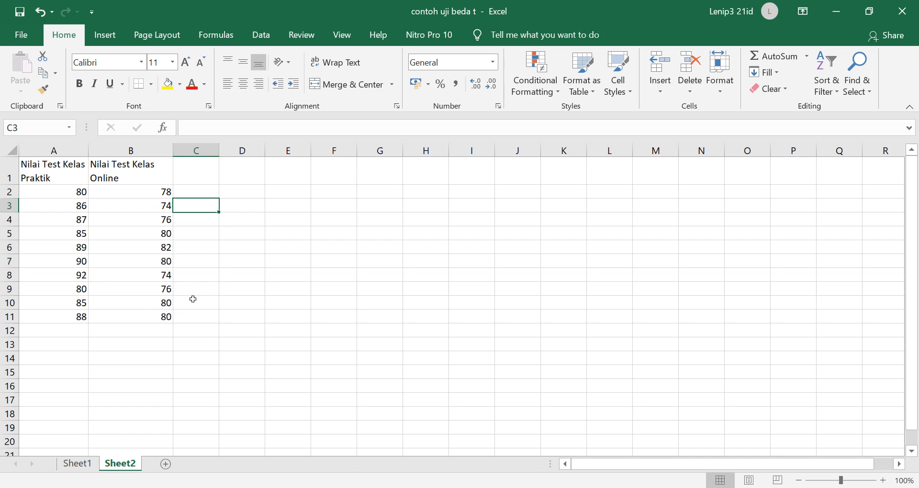
left_click(120, 194)
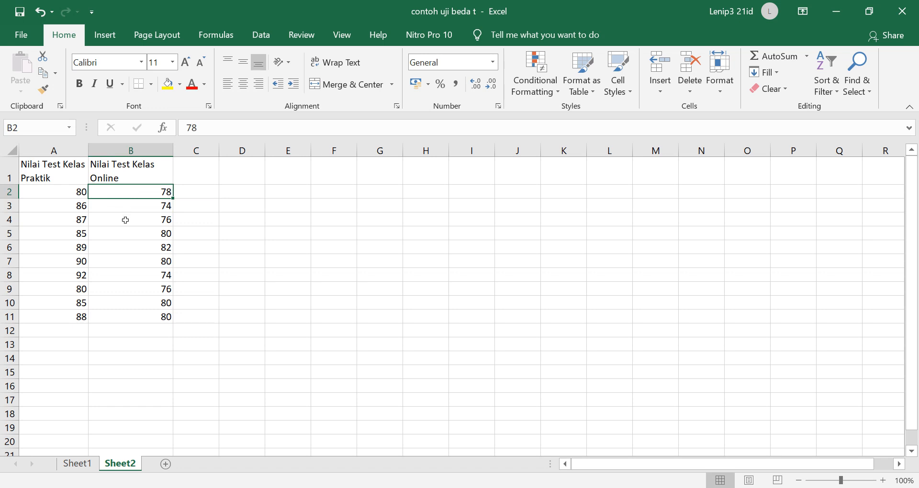
left_click(129, 320, "shift")
key("ctrl+c")
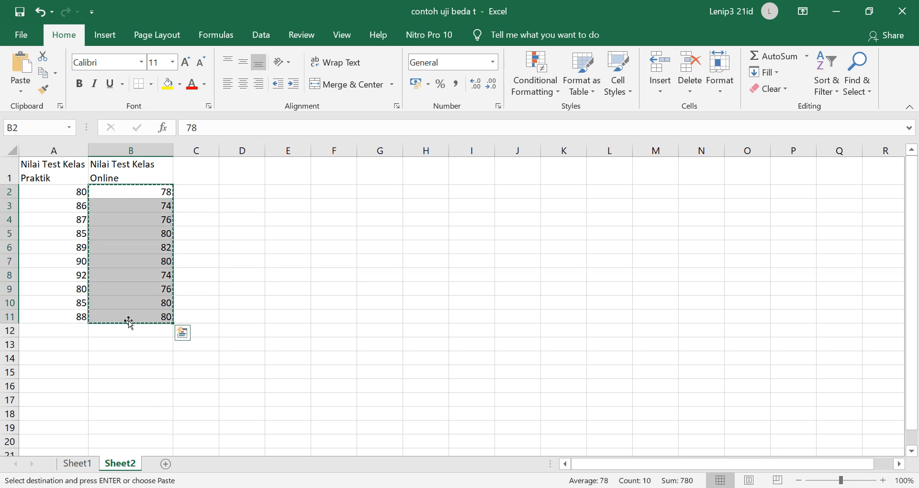
left_click(66, 330)
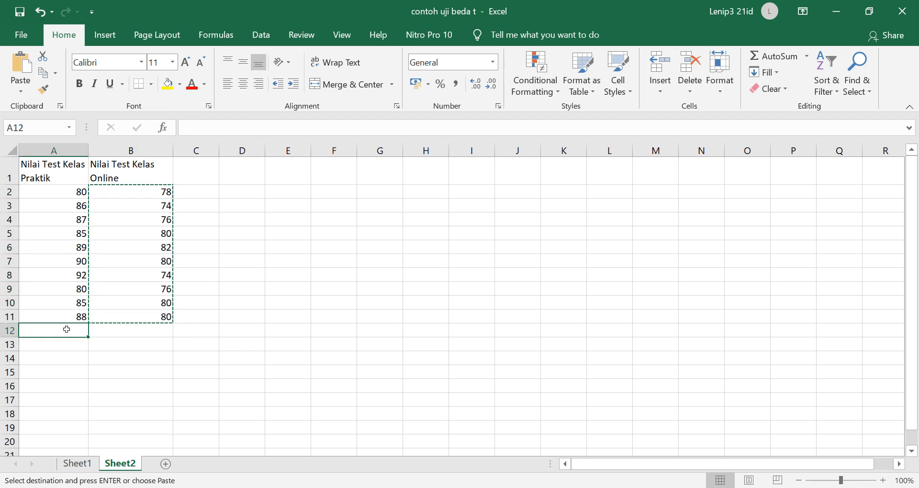
key("ctrl+v")
left_click(126, 315)
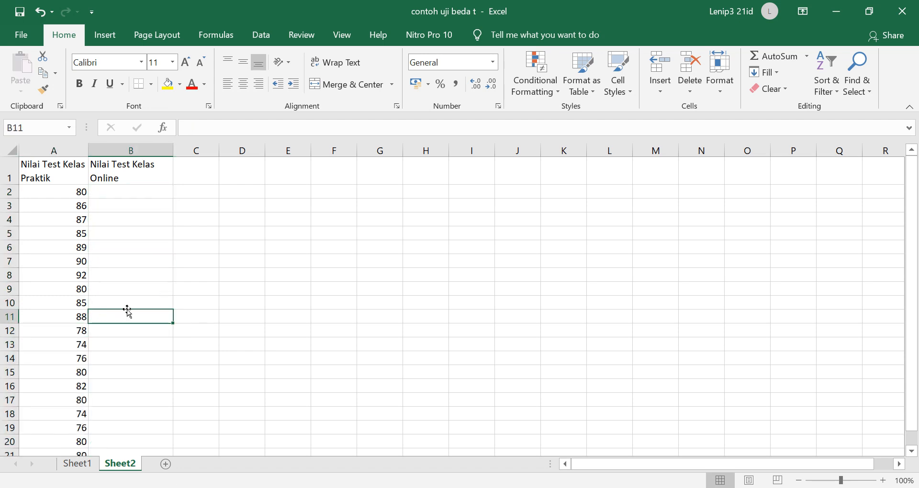
Step: Enter group code 1 in each cell of B2:B11, beside the practical class scores
left_click(126, 191)
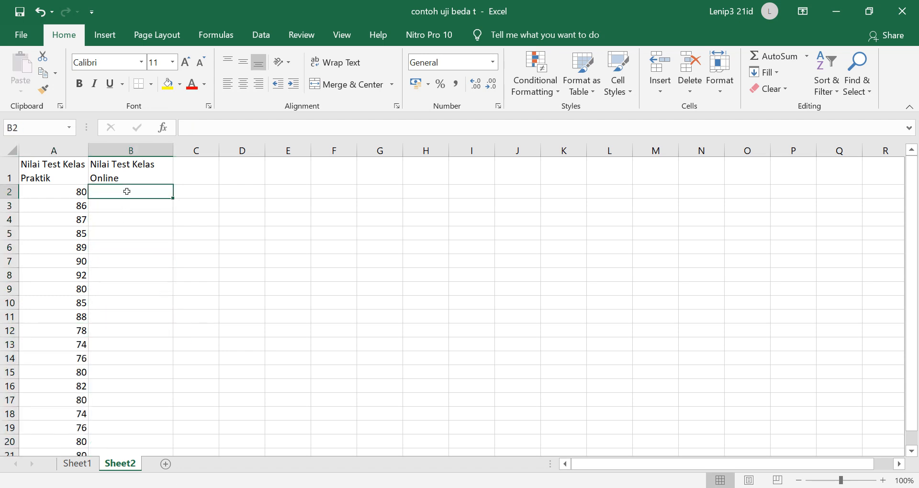
type("1")
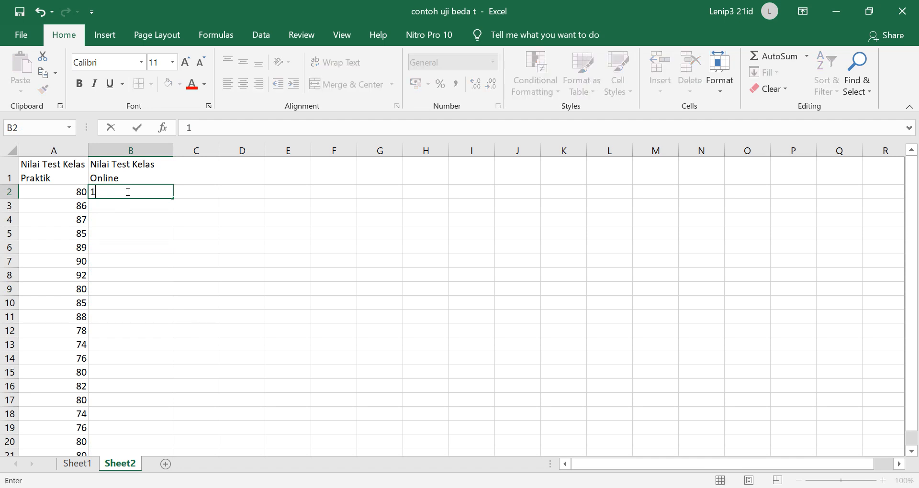
key("Return")
type("1")
key("Return")
type("1")
key("Return")
type("1")
key("ctrl+Return")
key("Return")
type("1")
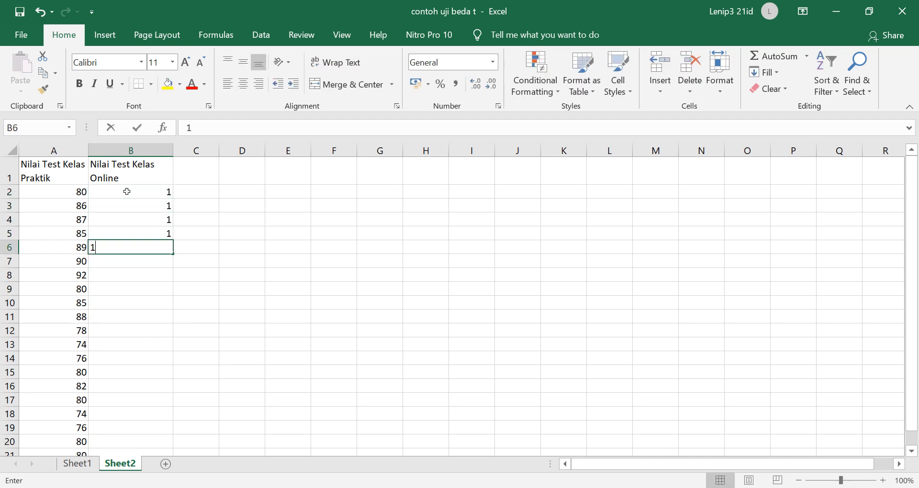
key("Return")
type("1")
key("Return")
type("1 1 1")
key("Return")
type("1")
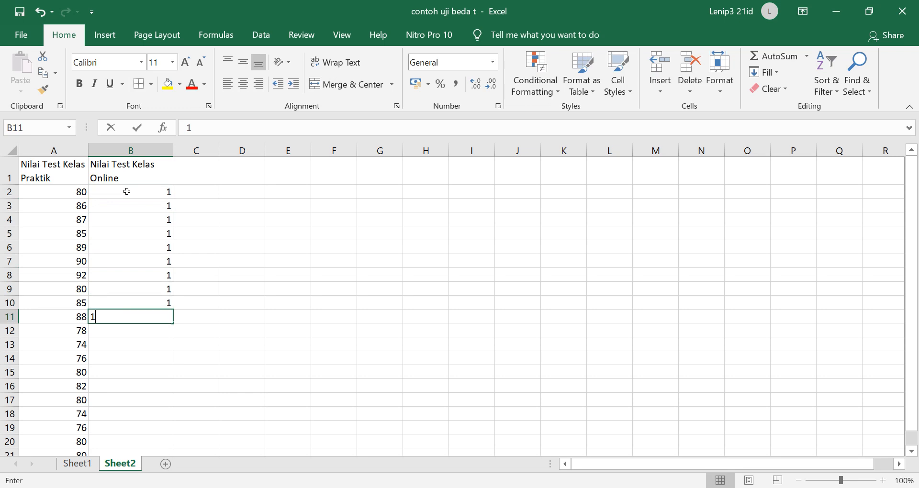
key("Return")
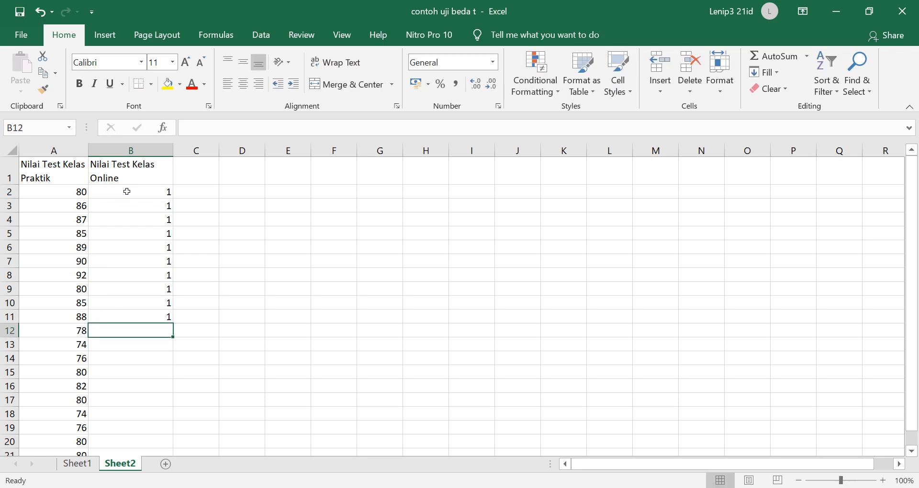
Step: Enter group code 2 in each cell of B12:B21, beside the online class scores
type("2")
key("Return")
type("2")
key("Return")
type("2 2")
key("Return")
type("2")
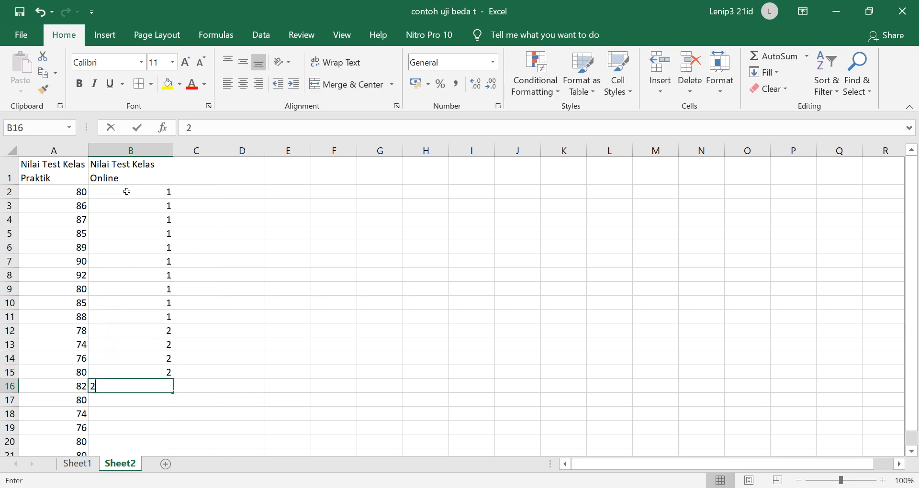
type(" 2 2")
key("Return")
type("2")
key("Return")
type("2")
key("Return")
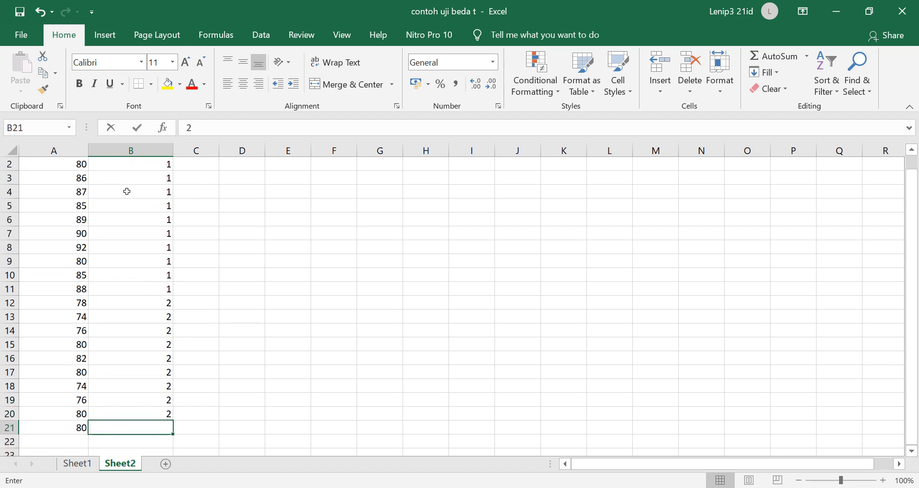
type("2")
key("Return")
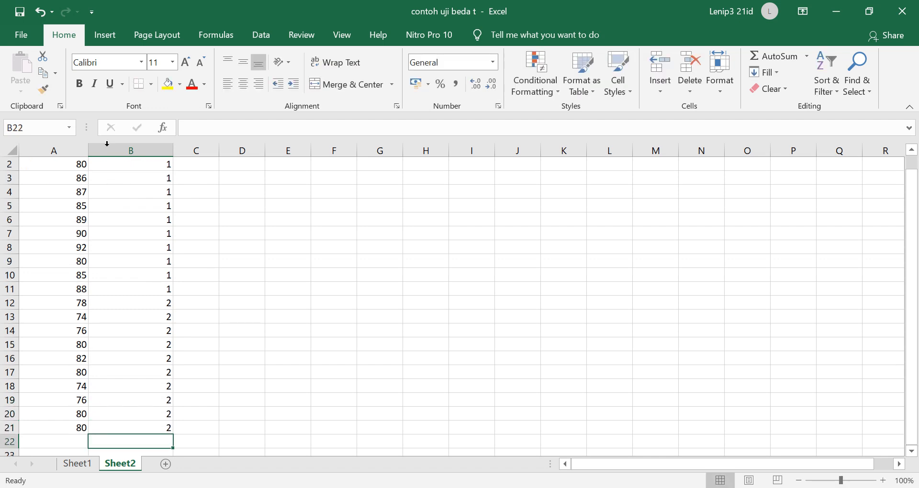
Step: Clear the header text from cells A1 and B1
scroll(127, 192, "up", 1)
left_click(53, 176)
key("Delete")
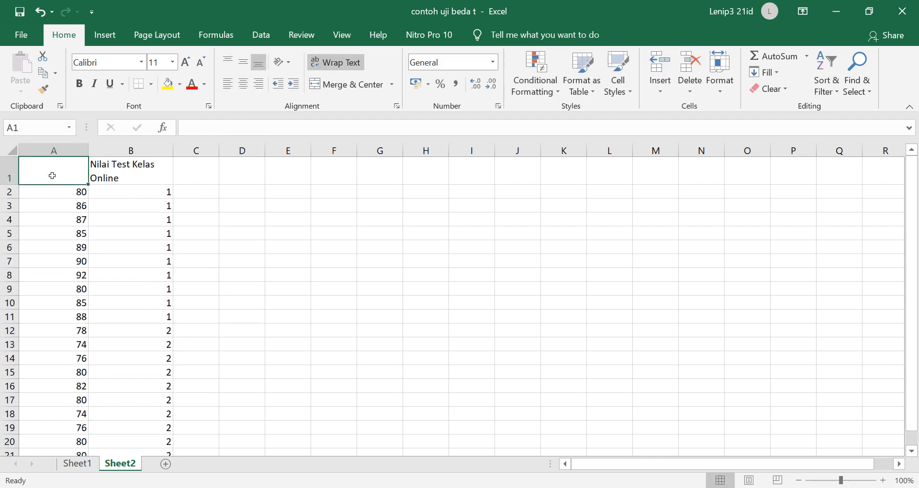
left_click(117, 181)
key("Delete")
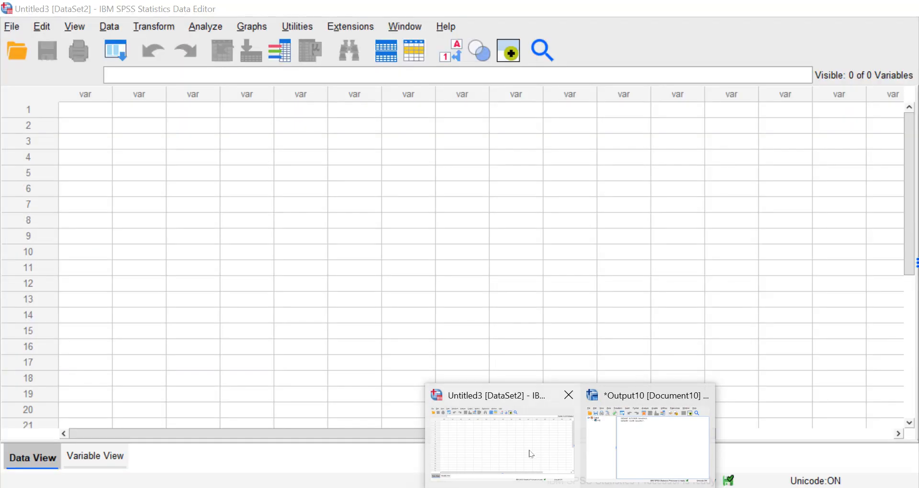
Step: Switch to the SPSS data editor and open the Excel file contoh uji beda t.xlsx as a data source
left_click(529, 458)
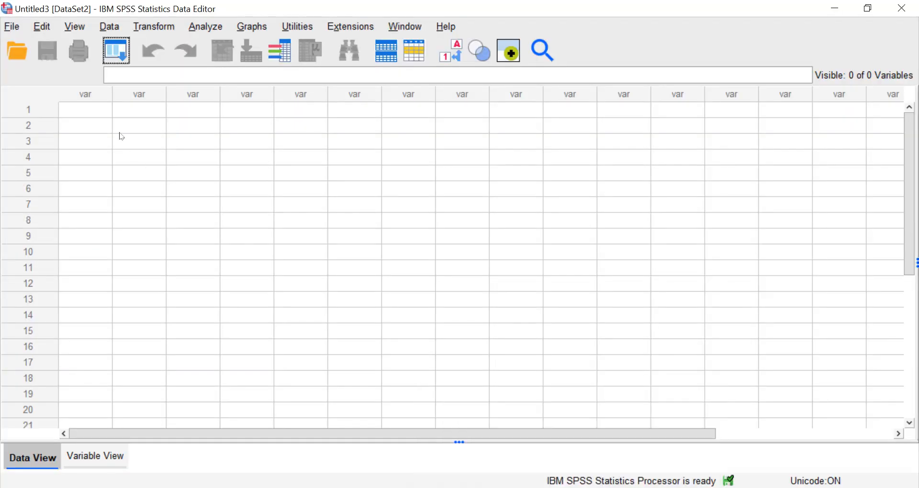
left_click(24, 64)
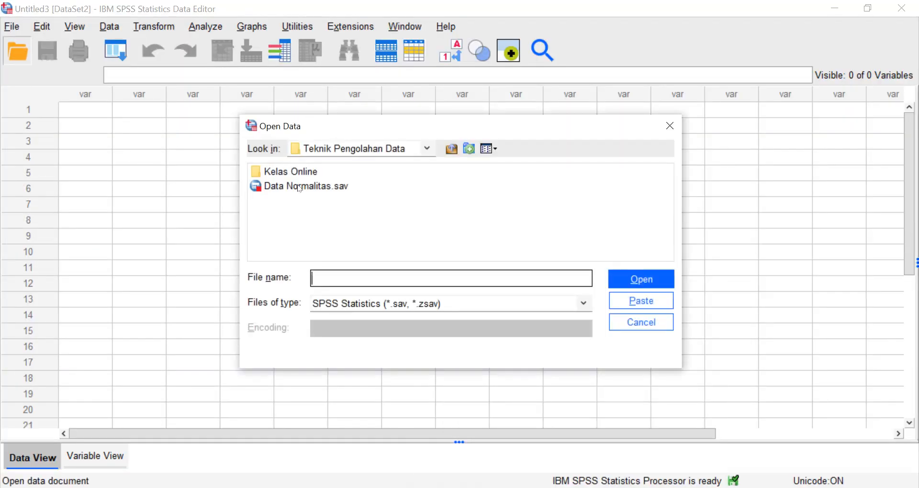
left_click(342, 307)
left_click(322, 353)
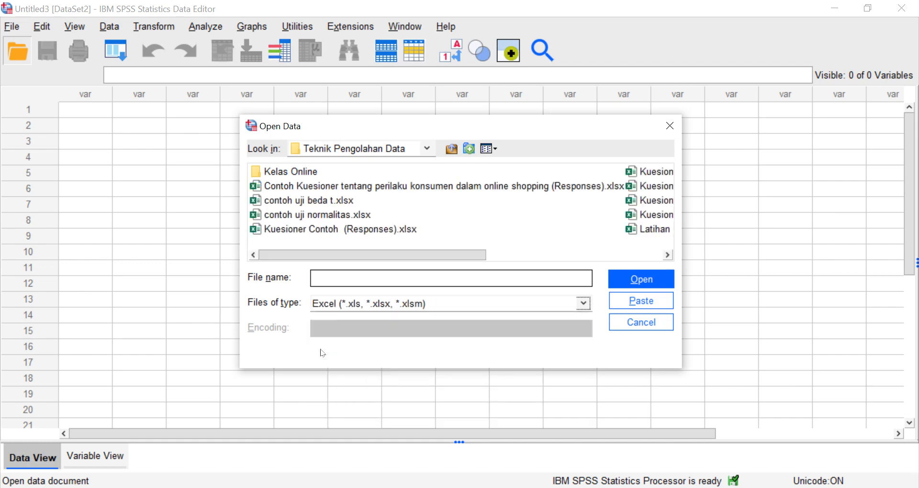
left_click(302, 201)
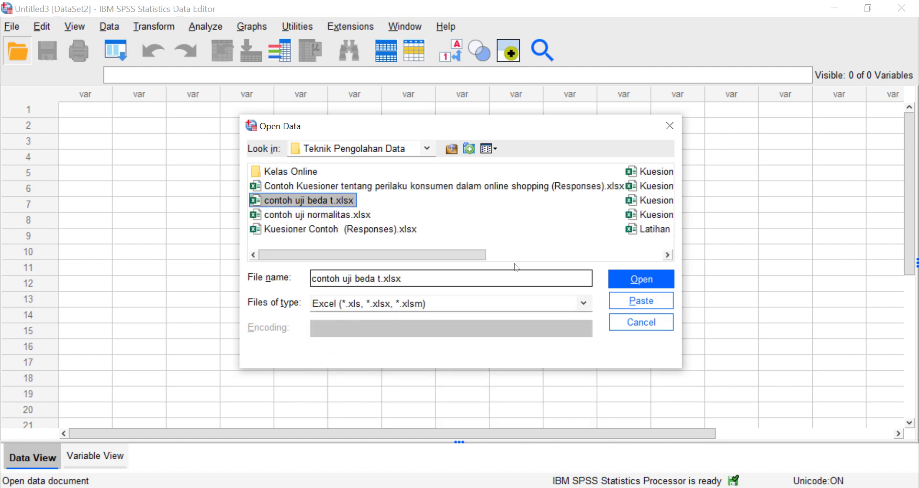
left_click(621, 278)
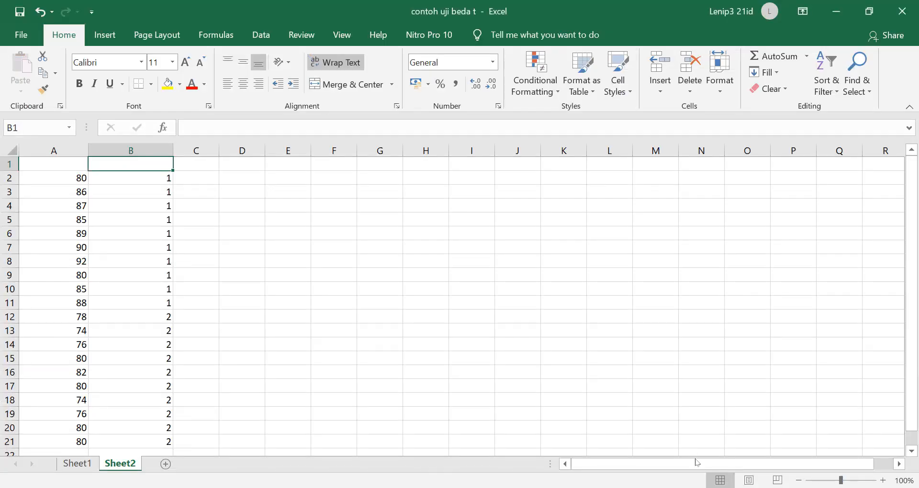
Step: Return to SPSS and import worksheet Sheet2 [A1:B21], keeping the other Excel reading options at their defaults
mouse_move(569, 487)
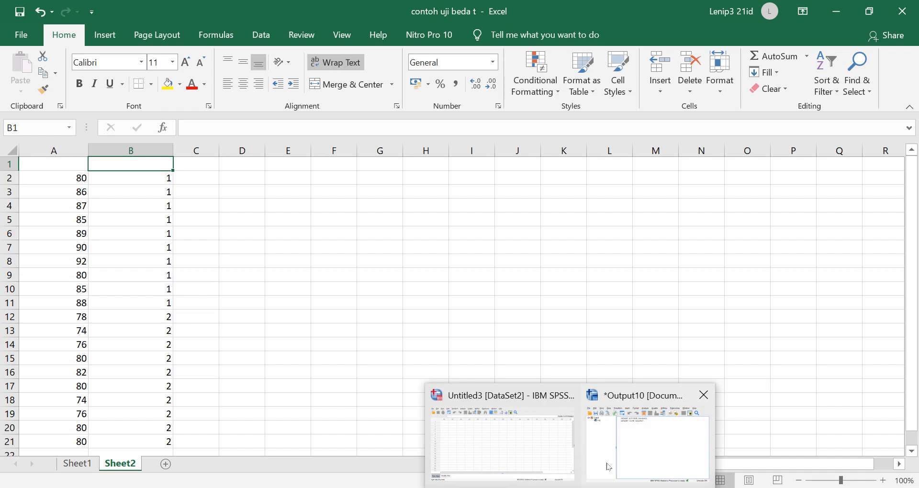
left_click(488, 448)
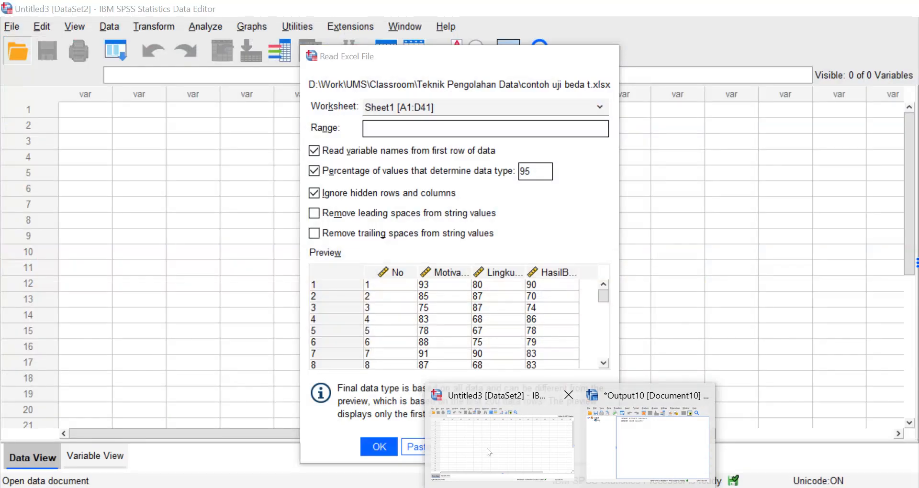
left_click(425, 108)
left_click(414, 140)
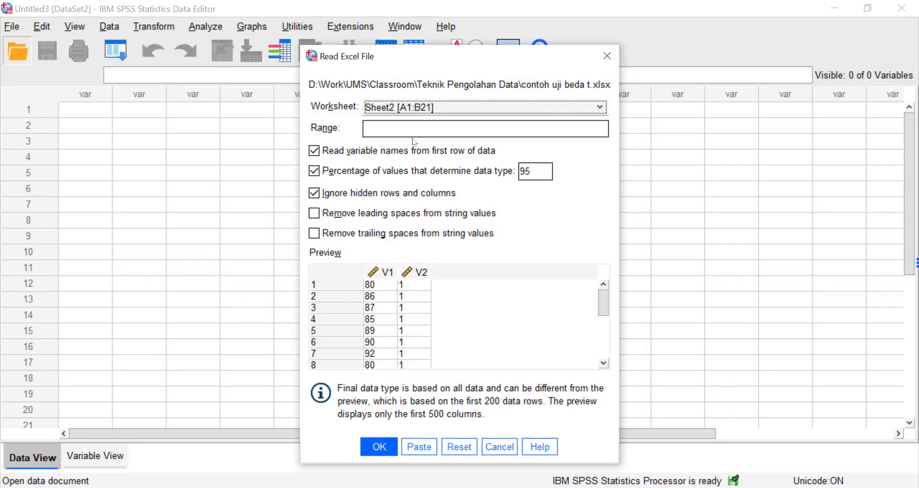
left_click(391, 446)
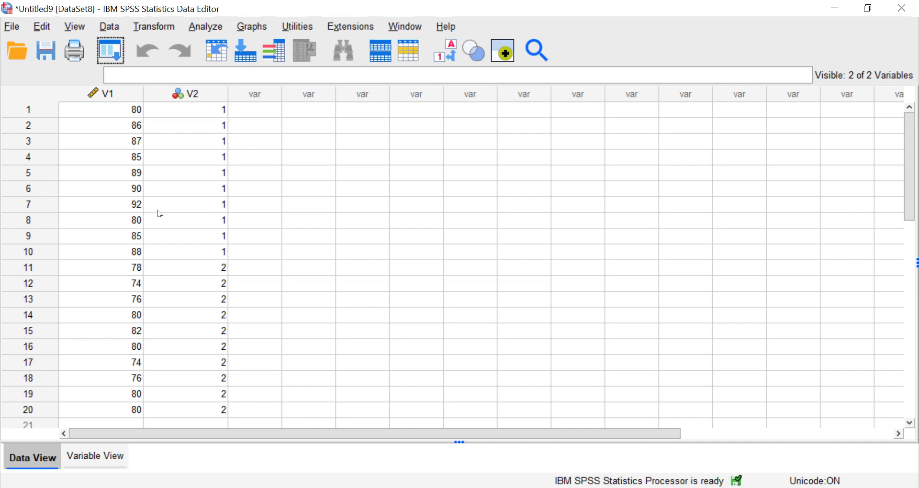
Step: Label variable V1 "Nilai test" and variable V2 "Jenis Kelas" in the variable definitions
left_click(77, 454)
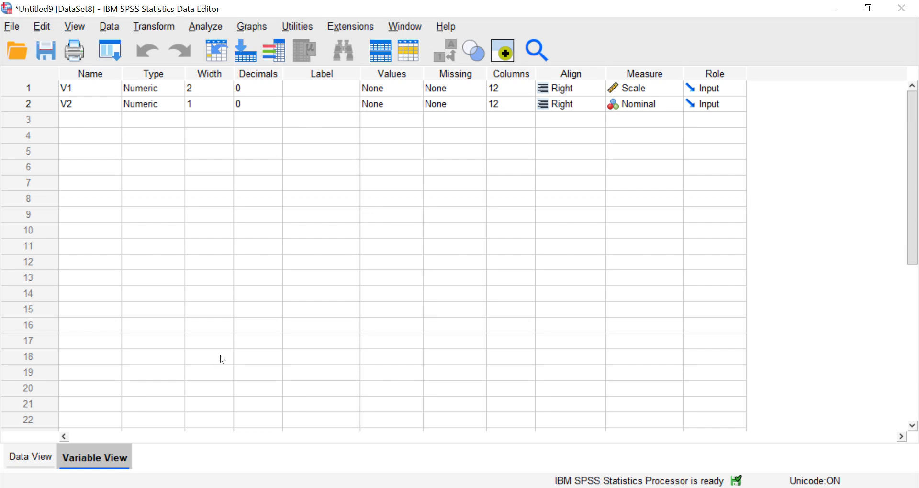
left_click(27, 456)
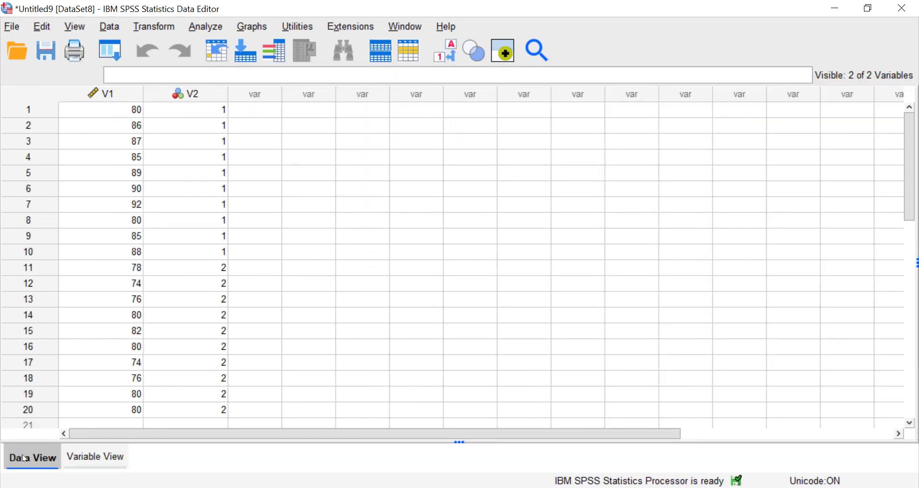
left_click(79, 453)
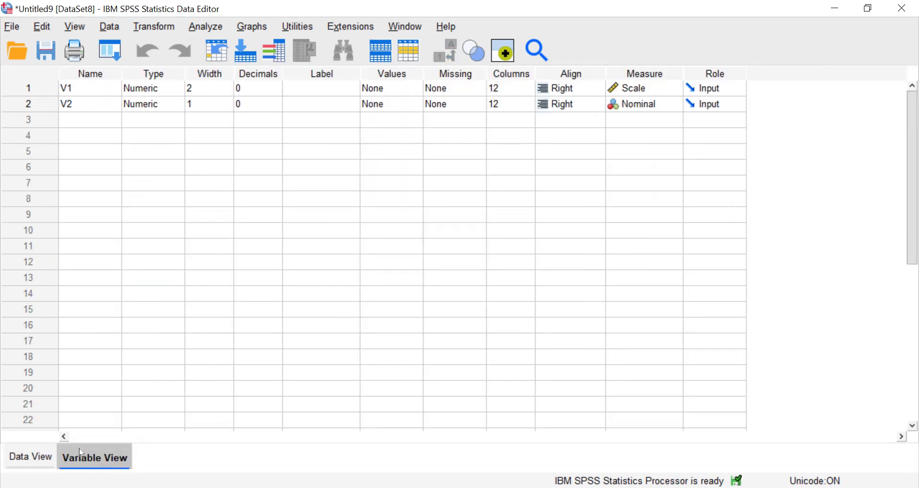
left_click(305, 88)
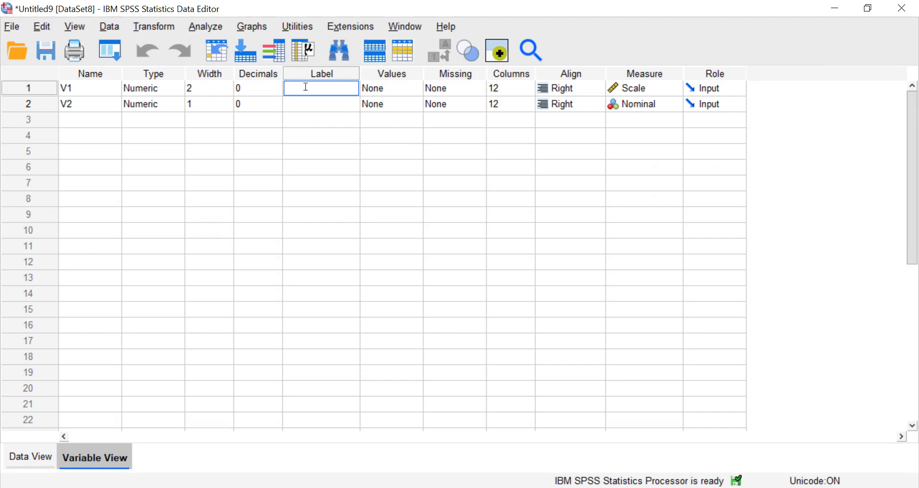
type("Nilai test")
key("Return")
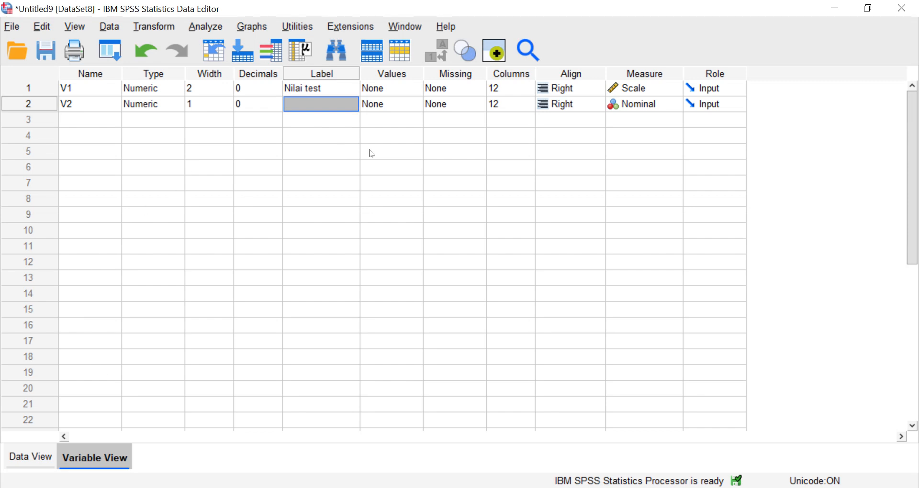
type("Jenis")
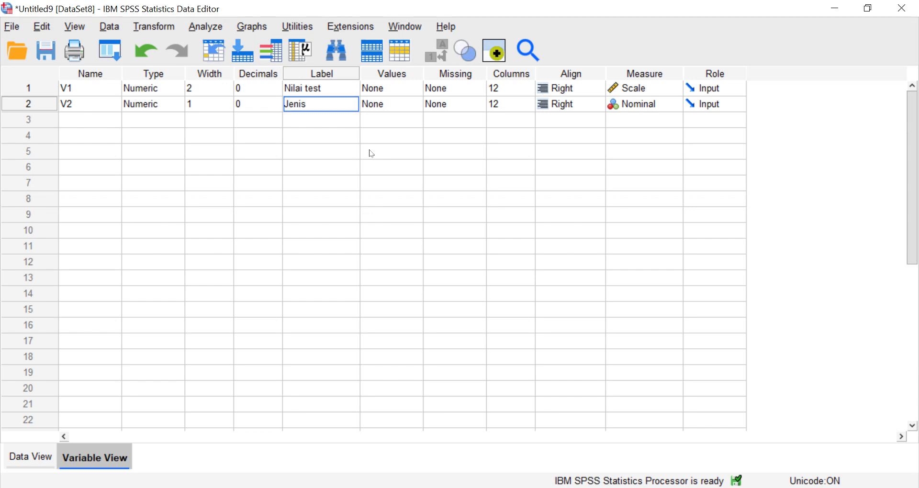
type(" Kelas")
key("Return")
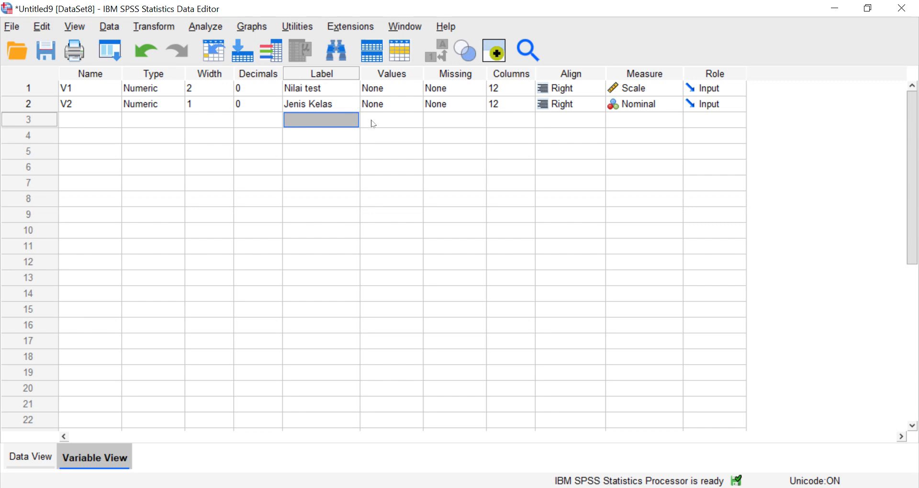
Step: Add a value label to V2 that defines 1 as "Kelas Praktik"
left_click(418, 105)
left_click(417, 105)
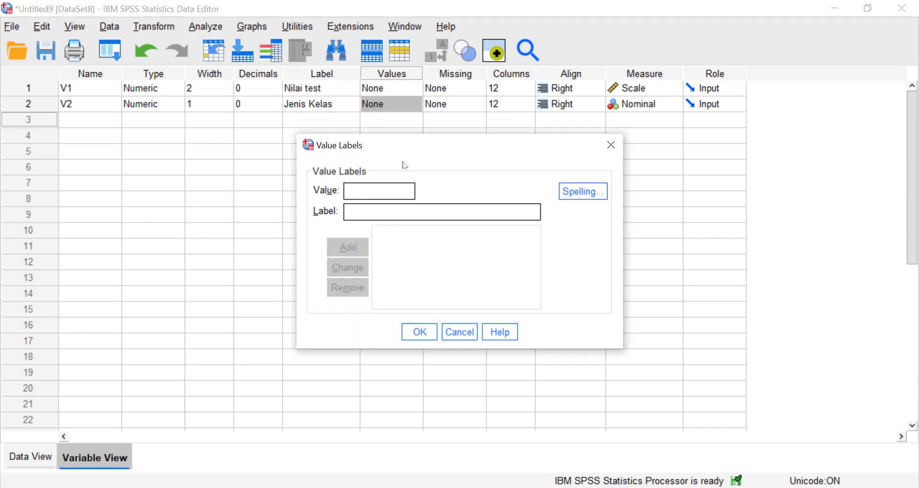
left_click(379, 189)
type("1")
left_click(377, 212)
type("Kelas ")
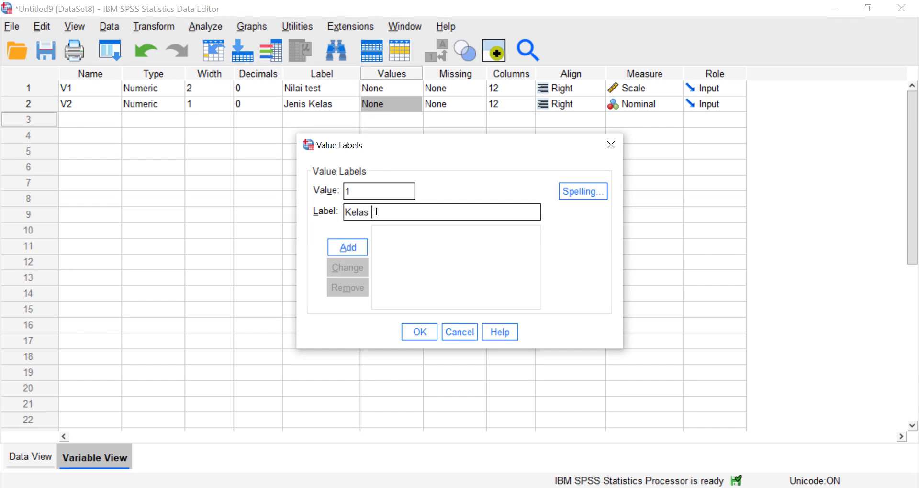
type("Fraktik")
left_click(349, 245)
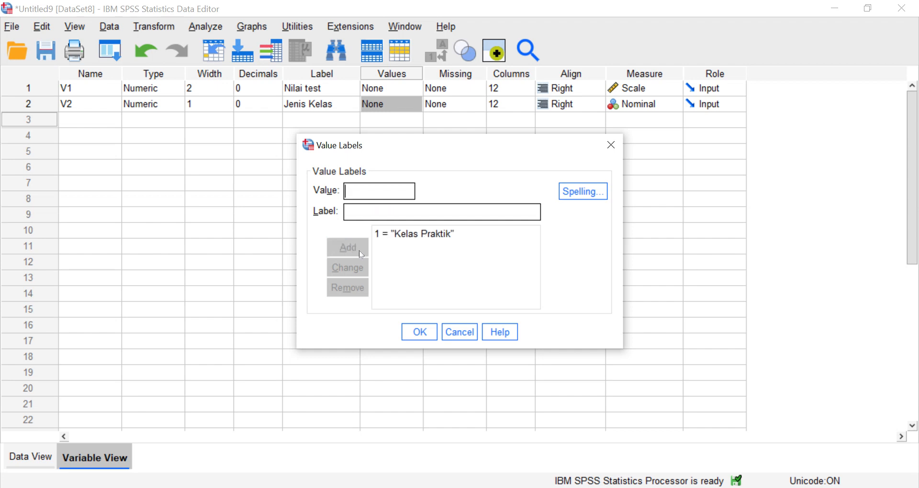
Step: Add a value label to V2 that defines 2 as "Kelas Online" and apply the value labels
left_click(360, 190)
type("2")
left_click(363, 212)
type("K")
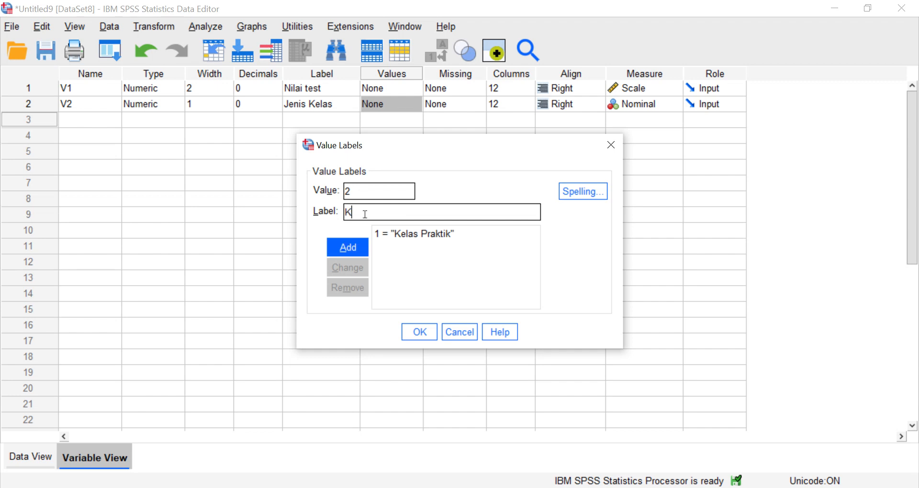
type("elas Online")
left_click(355, 242)
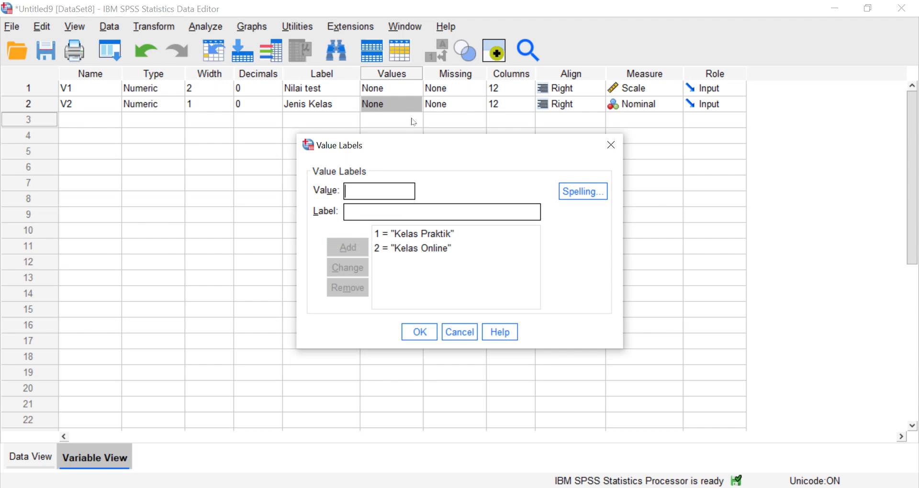
left_click(421, 332)
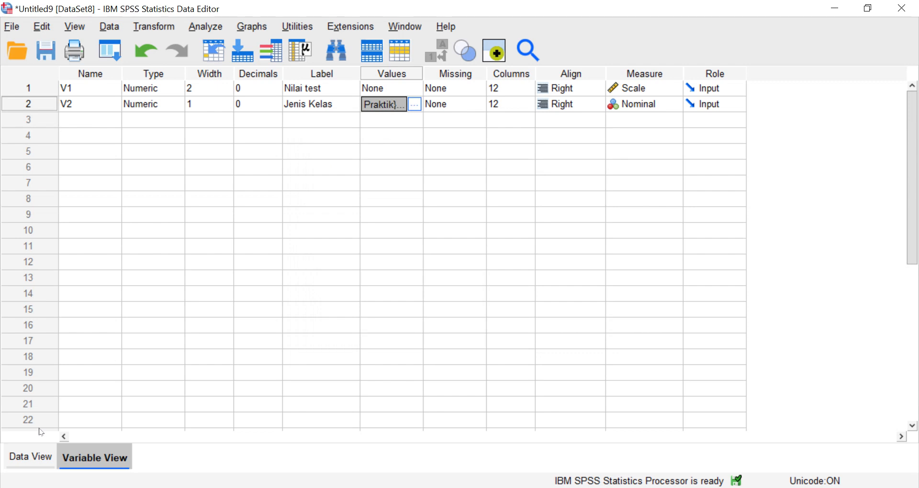
Step: Set up an Independent-Samples T Test with Nilai test [V1] as the test variable and Jenis Kelas [V2] as the grouping variable
left_click(30, 457)
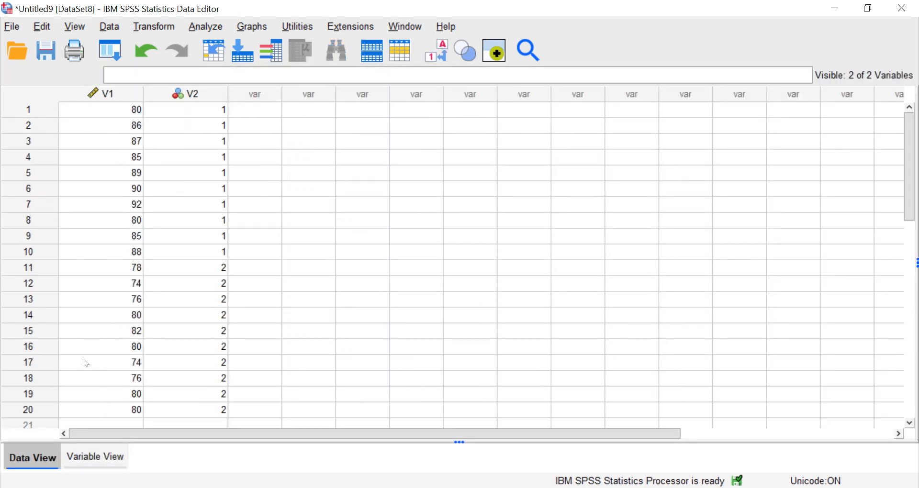
left_click(96, 452)
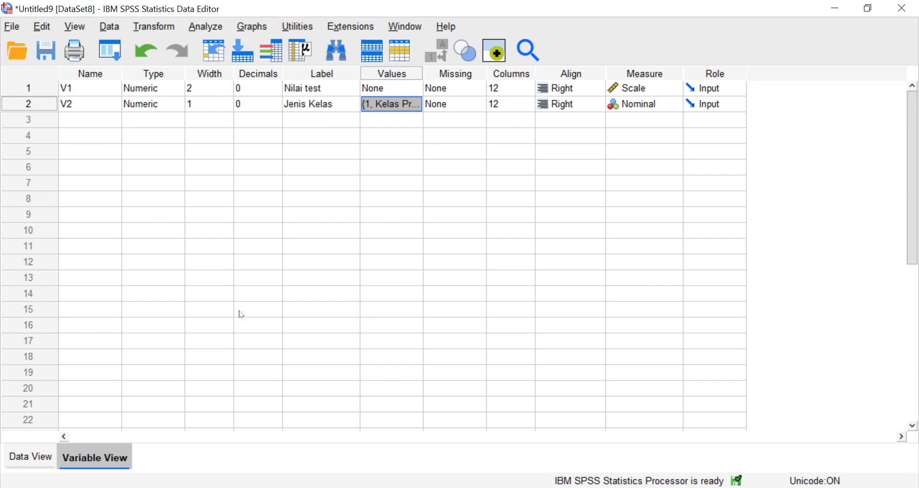
left_click(32, 457)
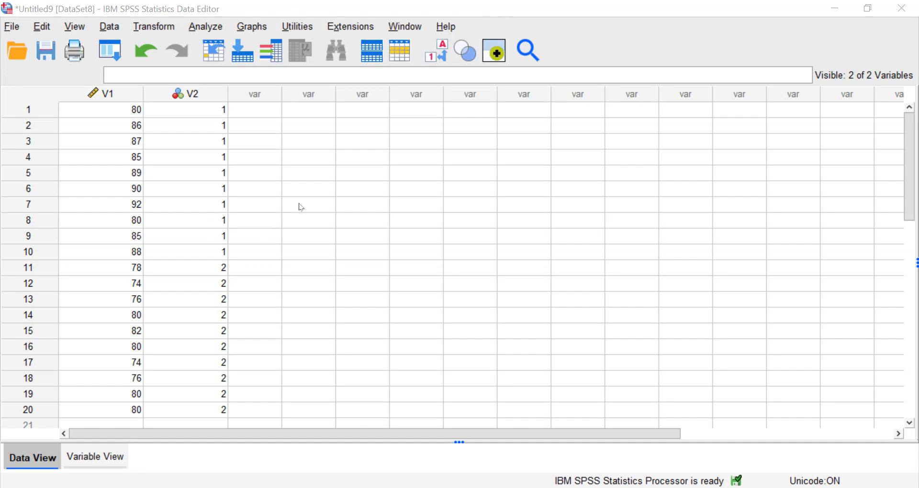
left_click(224, 27)
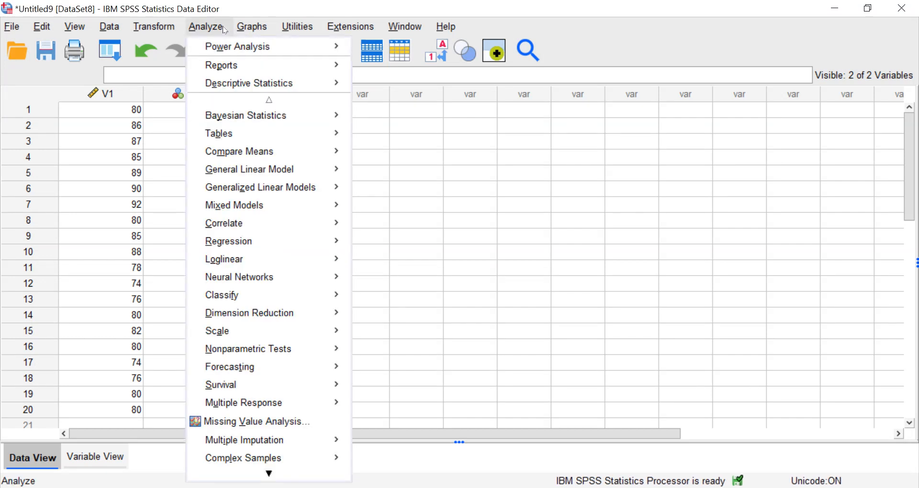
mouse_move(258, 158)
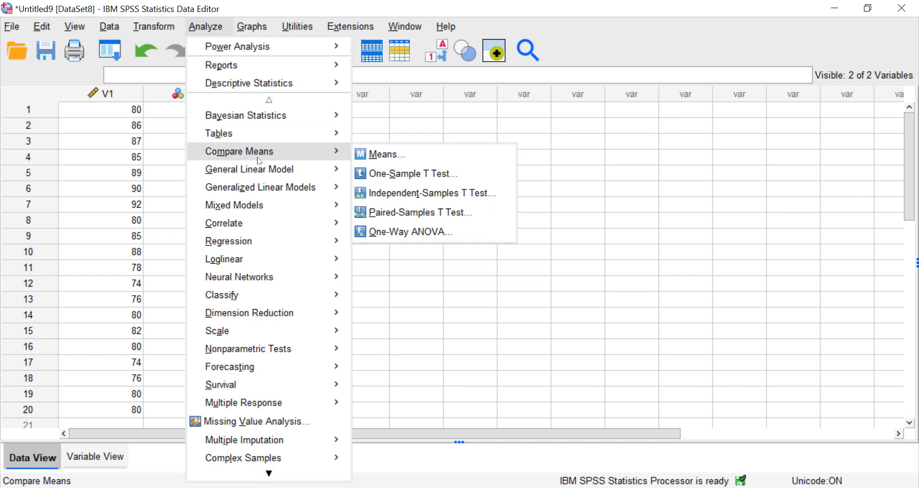
left_click(387, 192)
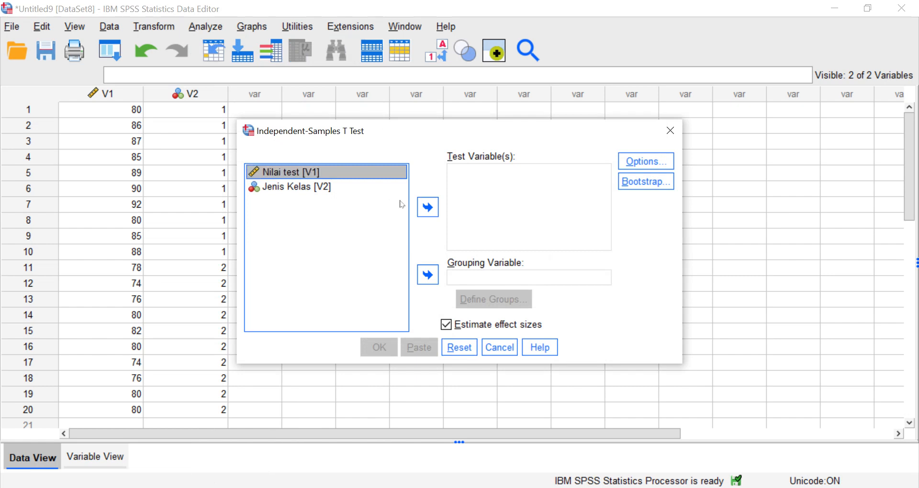
left_click(427, 207)
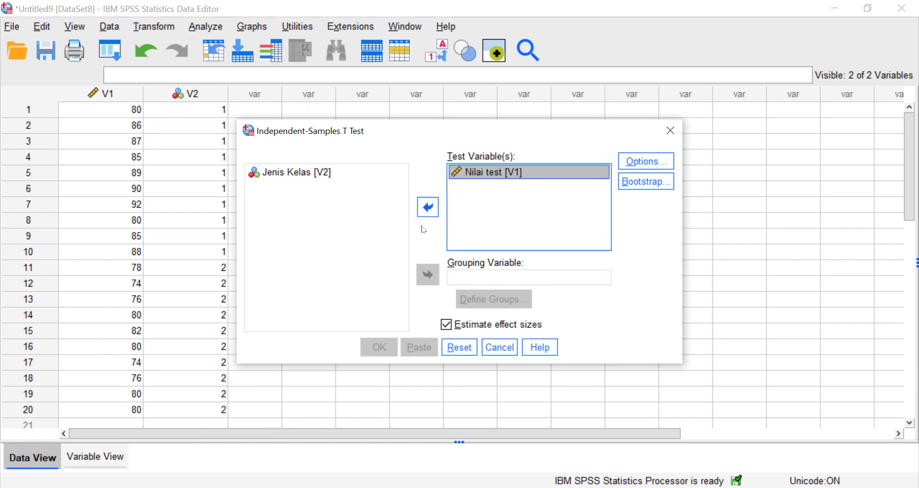
left_click(298, 173)
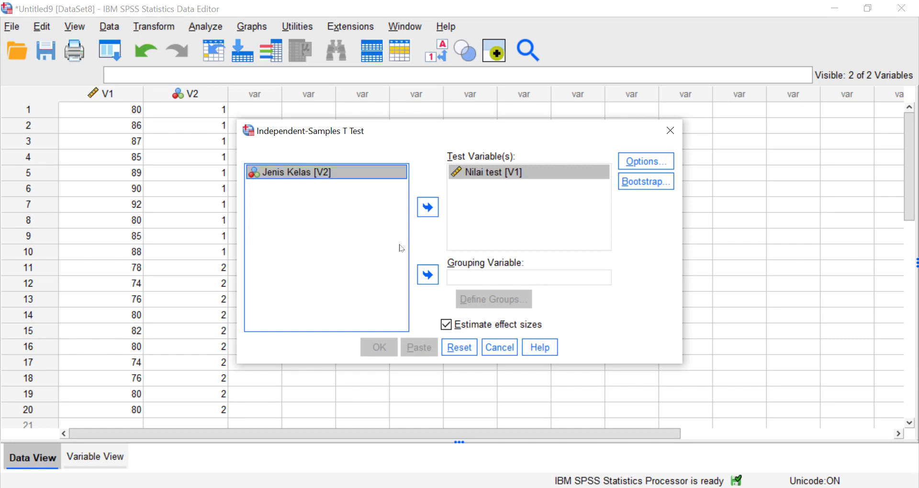
left_click(419, 270)
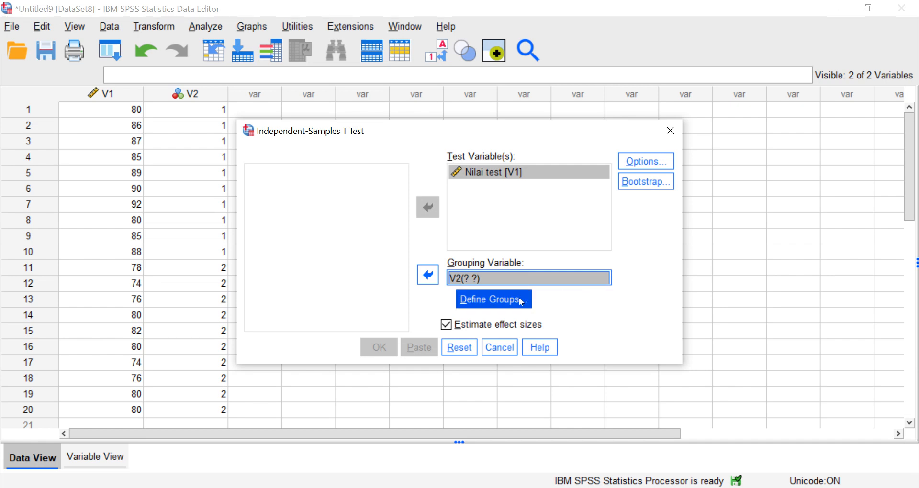
Step: Define the grouping variable's groups with the specified values 1 and 2 and run the t test
left_click(489, 300)
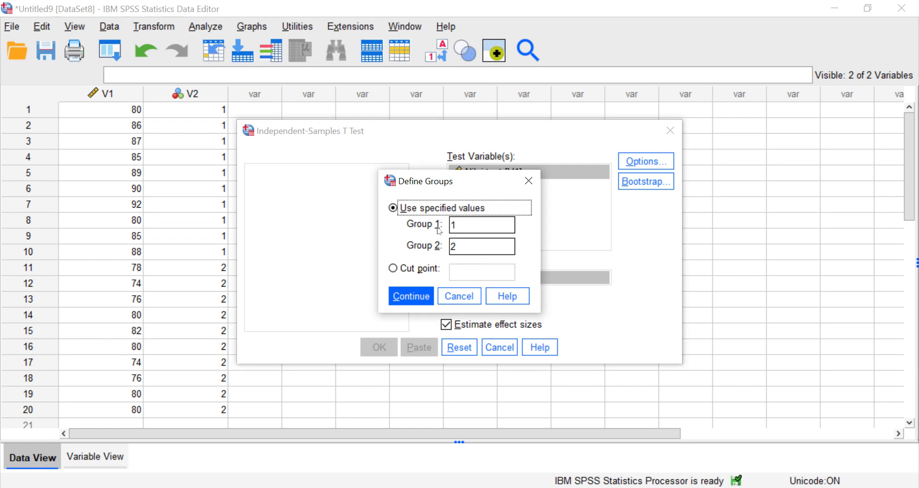
left_click(415, 297)
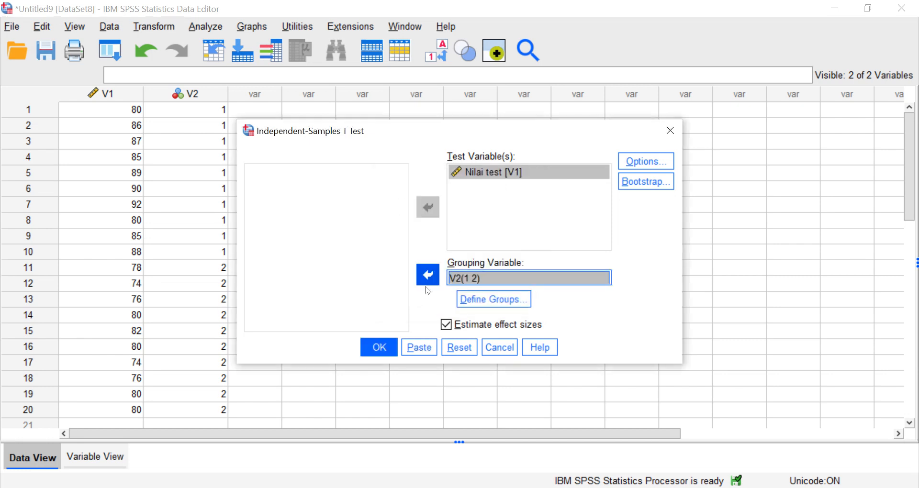
left_click(378, 348)
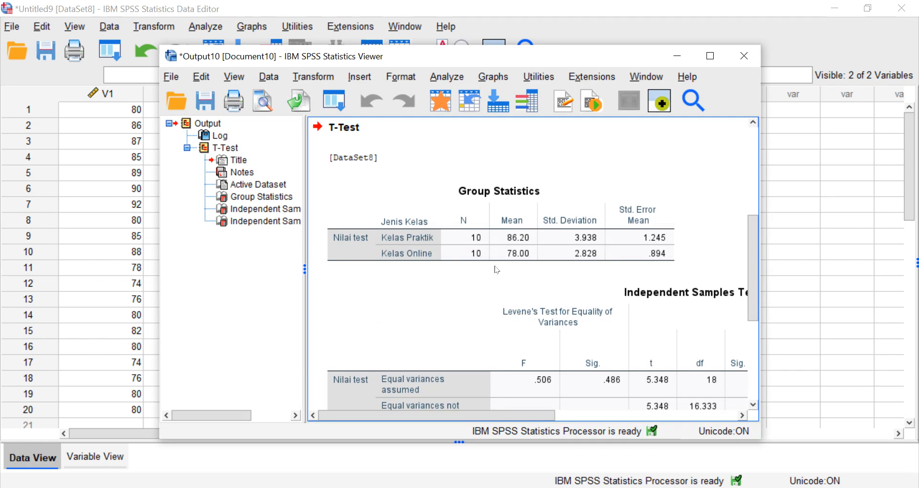
Step: Examine the Independent Samples Test table in the output, including Levene's test and the two-tailed significance of the t-test
scroll(497, 270, "down", 3)
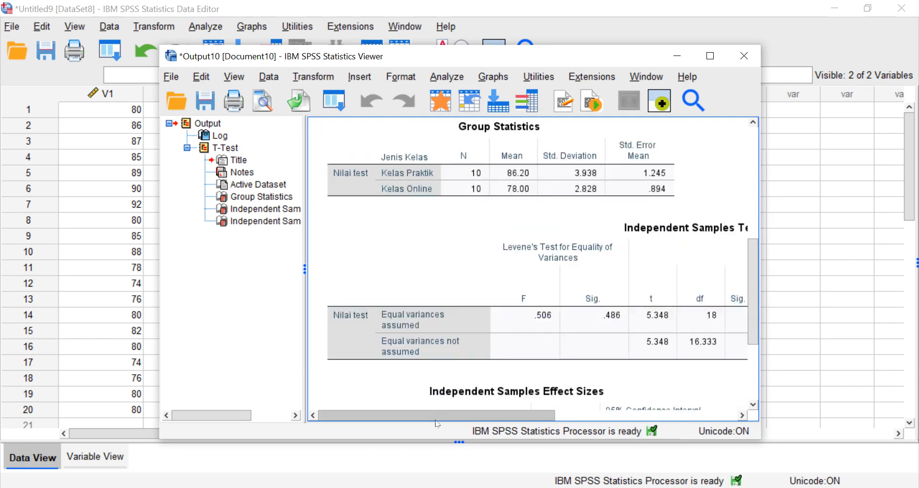
left_click_drag(436, 422, 513, 407)
scroll(533, 302, "down", 5)
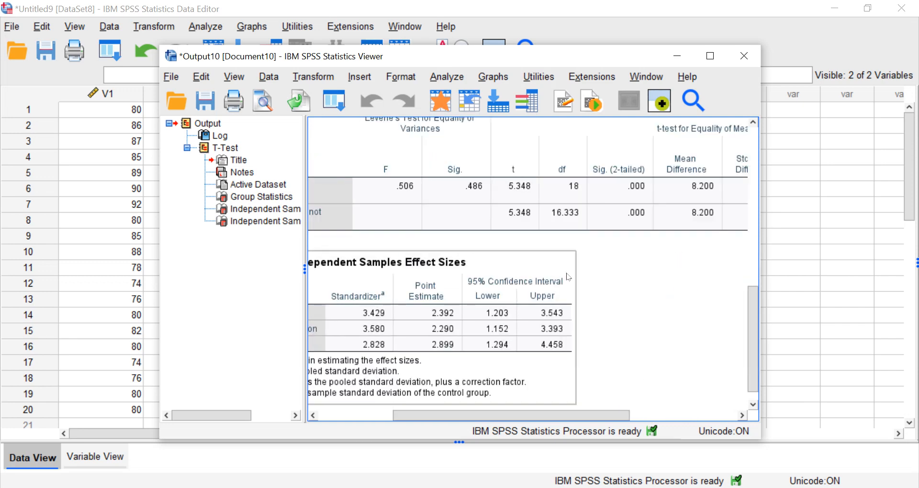
scroll(564, 297, "up", 3)
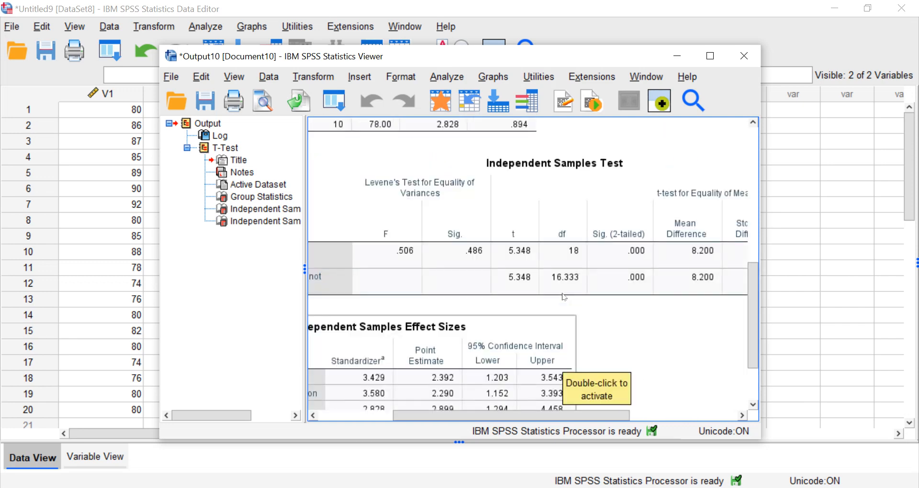
mouse_move(515, 422)
left_mouse_down()
mouse_move(444, 417)
mouse_move(508, 417)
left_mouse_up()
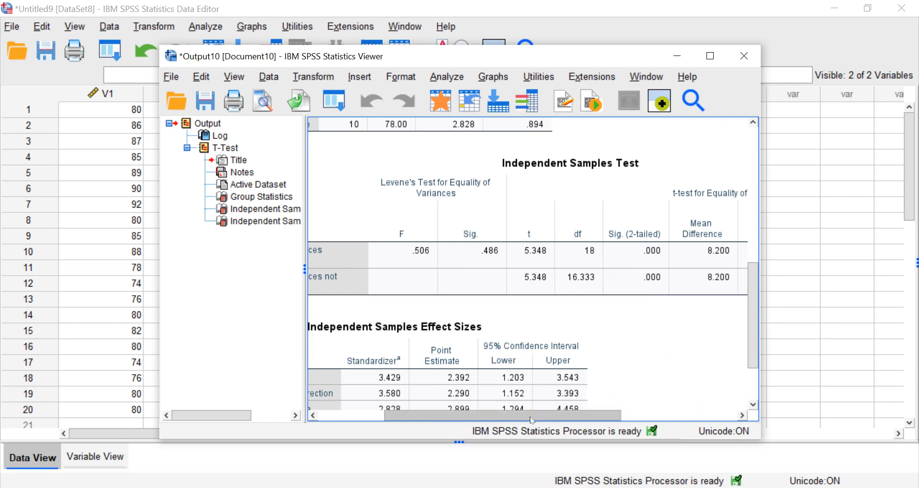
mouse_move(532, 416)
left_mouse_down()
mouse_move(470, 418)
mouse_move(548, 423)
left_mouse_up()
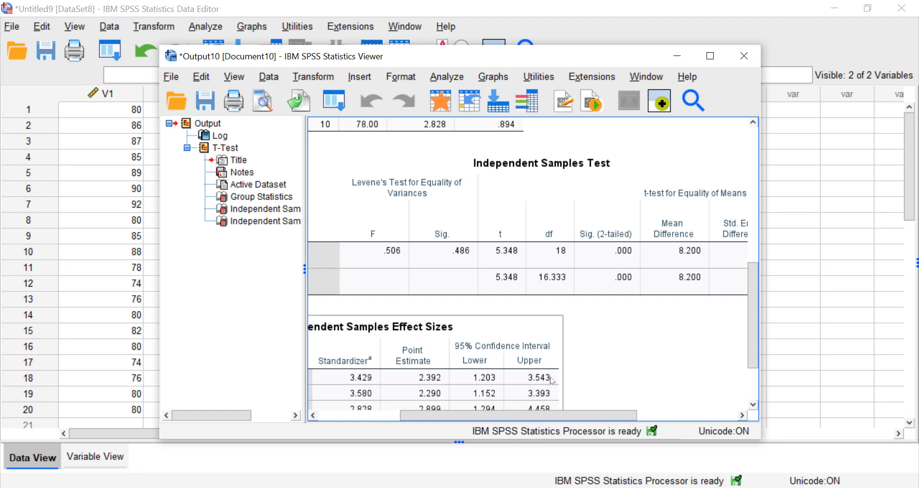
left_click(635, 221)
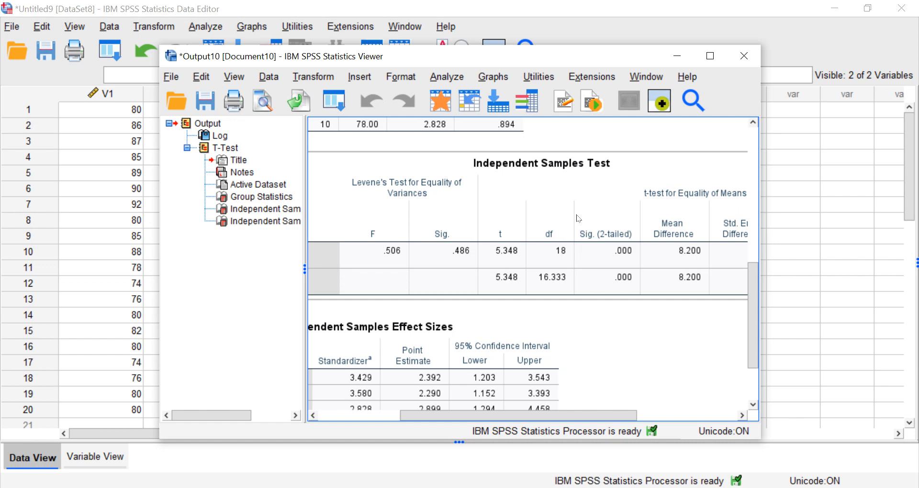
left_click(642, 312)
scroll(613, 271, "down", 3)
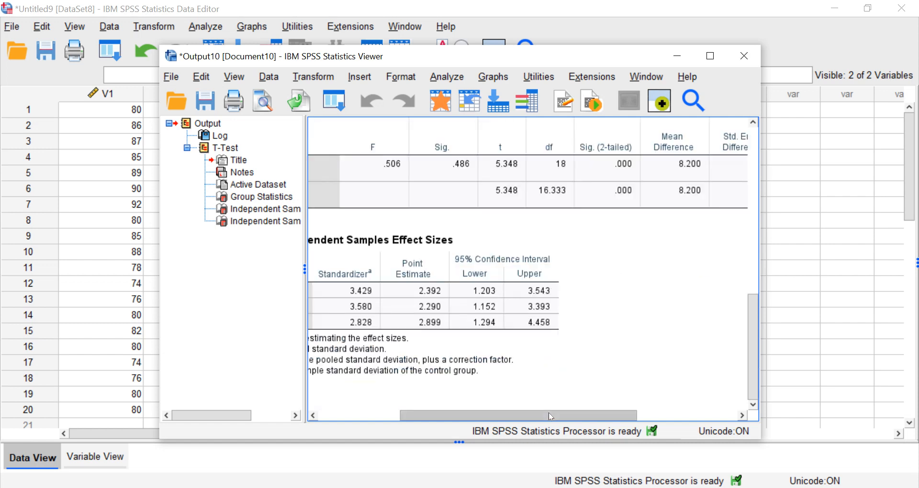
Step: Review the group statistics, the effect sizes and the confidence interval of the mean difference in the t-test output
left_click_drag(548, 412, 468, 413)
scroll(455, 282, "up", 7)
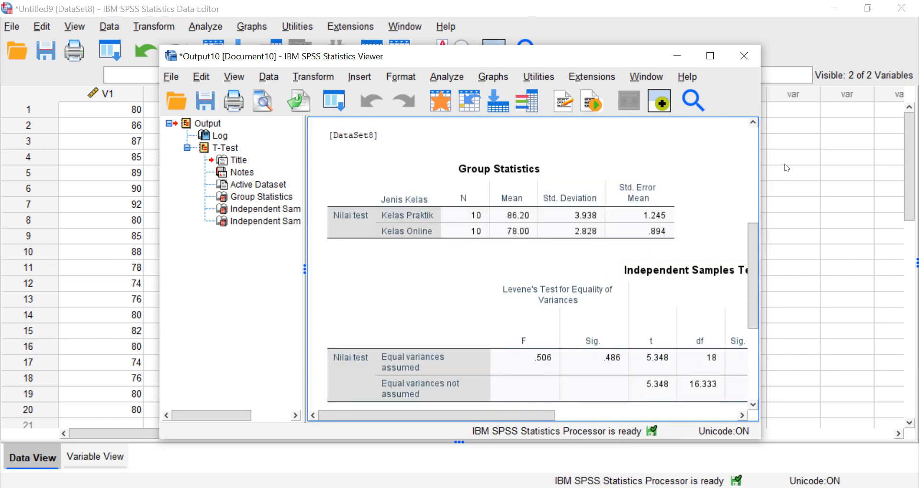
left_click(475, 193)
scroll(485, 192, "down", 2)
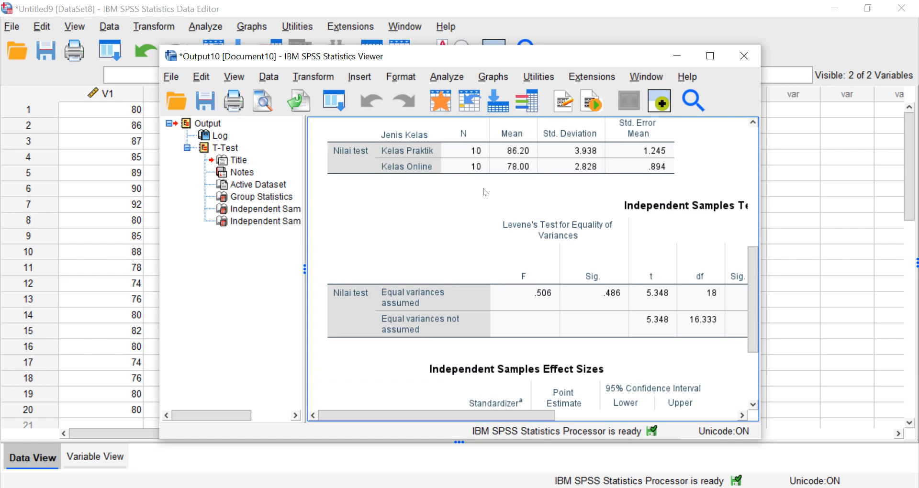
scroll(485, 192, "down", 2)
scroll(506, 192, "down", 2)
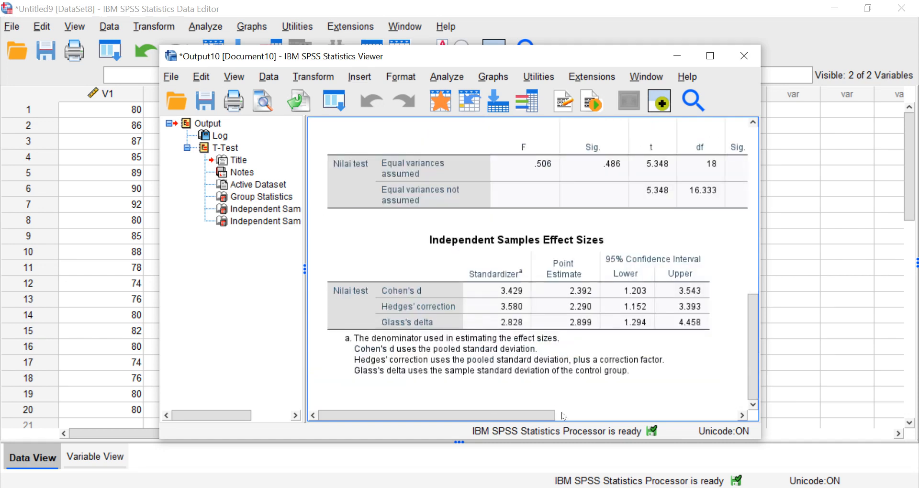
left_click_drag(540, 415, 724, 416)
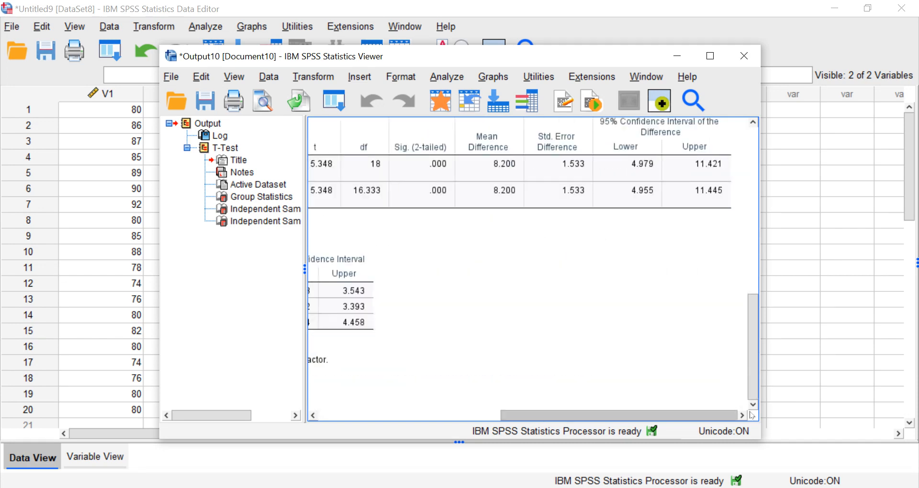
scroll(570, 355, "up", 4)
scroll(564, 353, "down", 4)
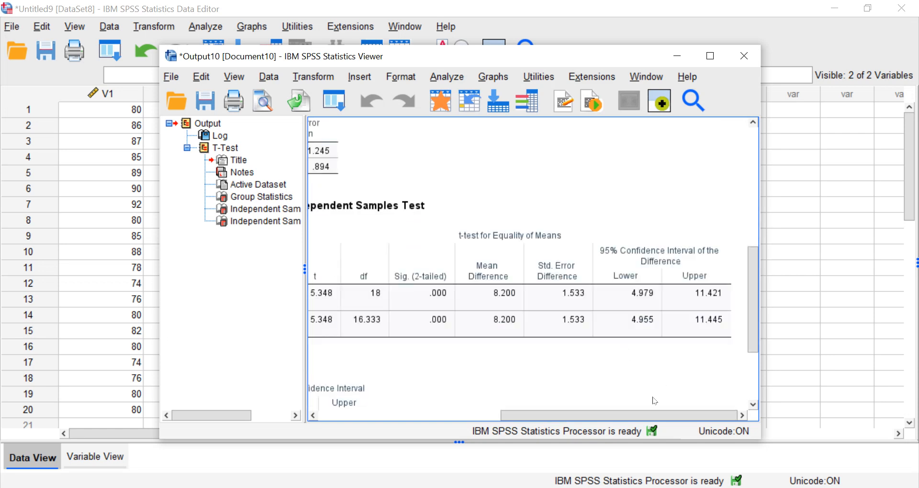
left_click_drag(633, 419, 576, 413)
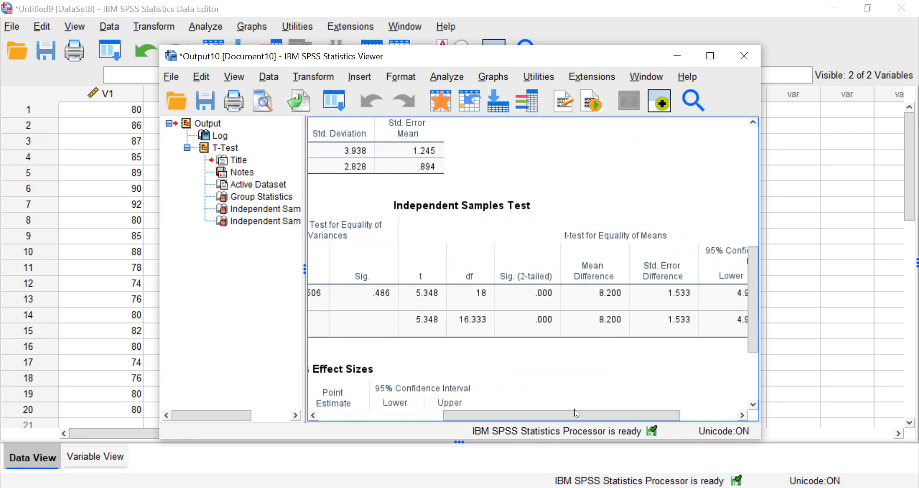